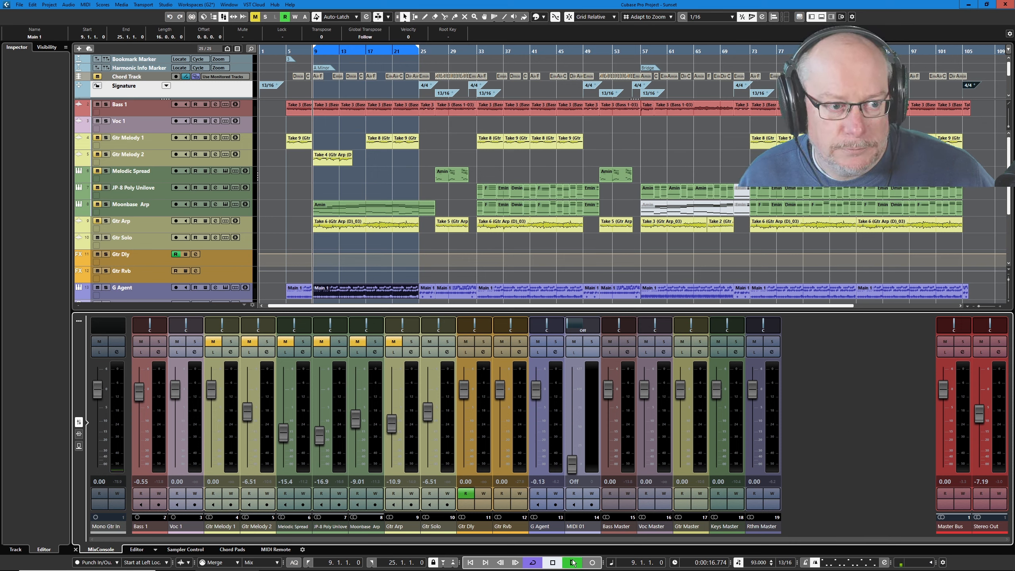
# Step: Play the bar 9–25 loop with bass and drums, and play it again with the Bass 1 track muted
pyautogui.press('space')
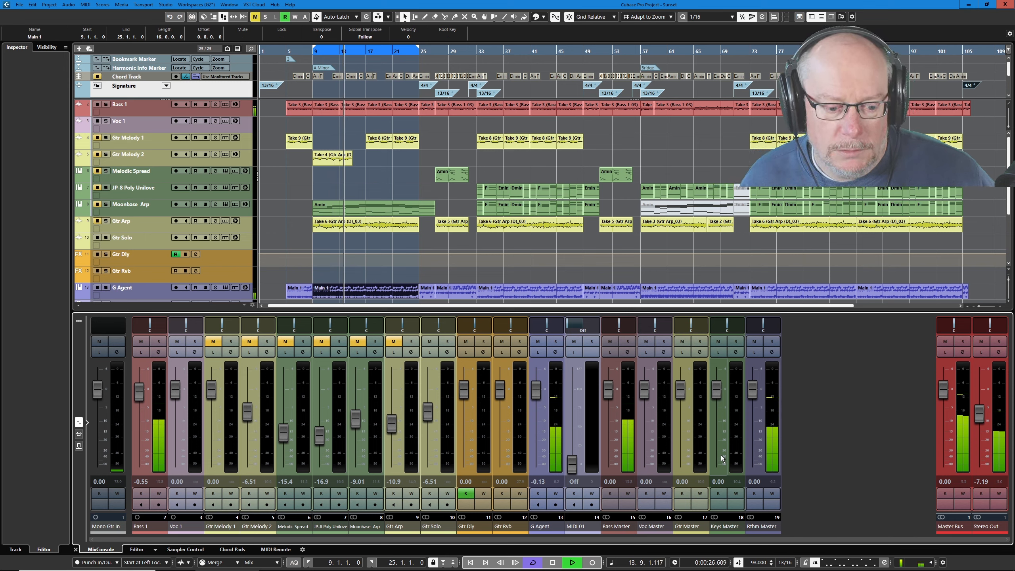
pyautogui.click(553, 562)
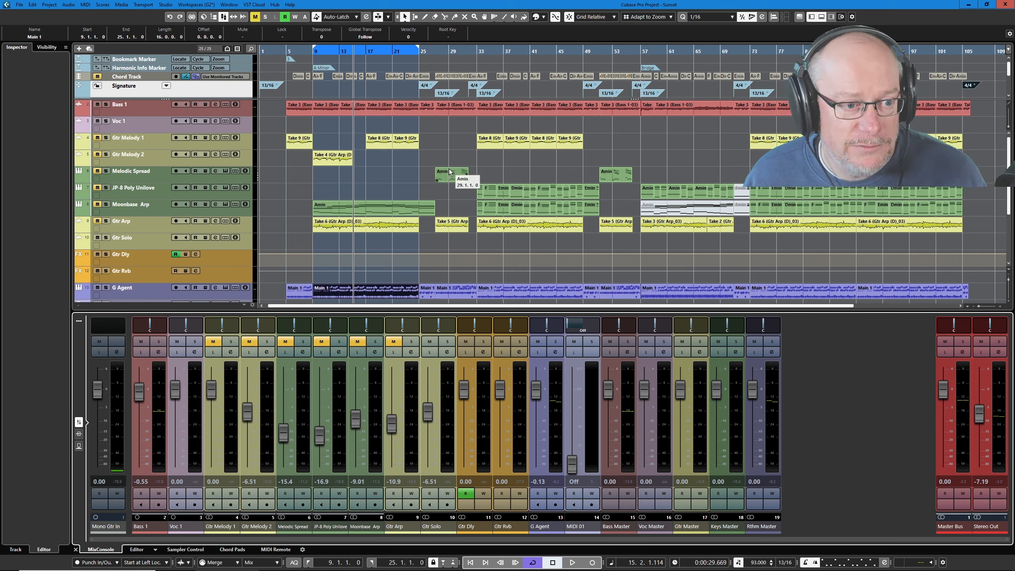
pyautogui.click(97, 104)
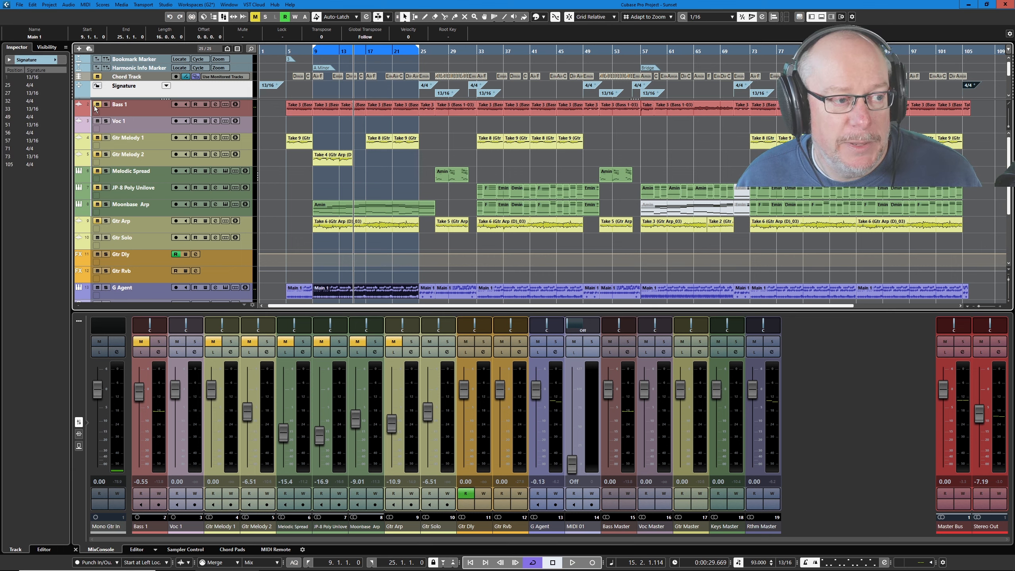
pyautogui.press('space')
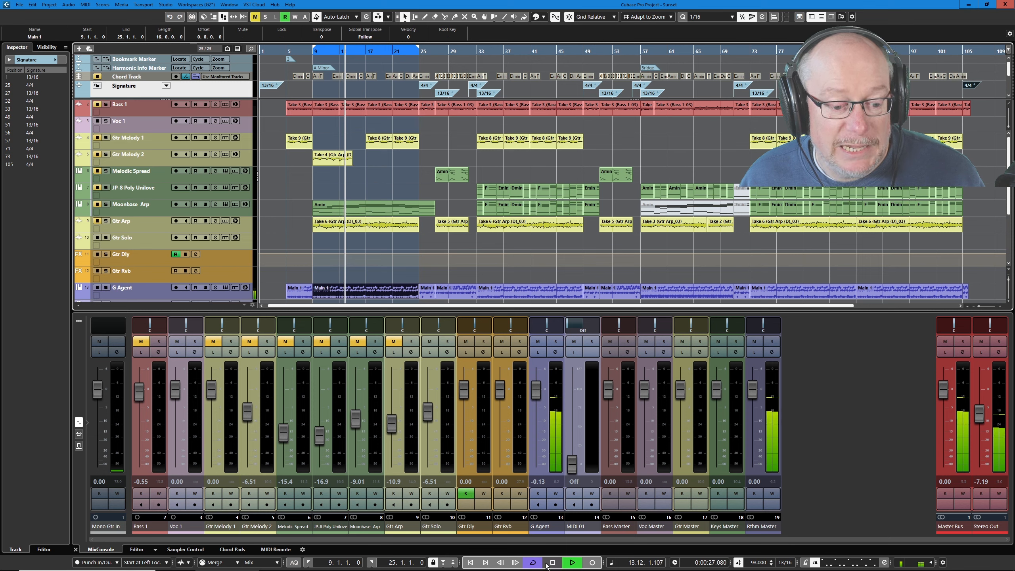
pyautogui.press('space')
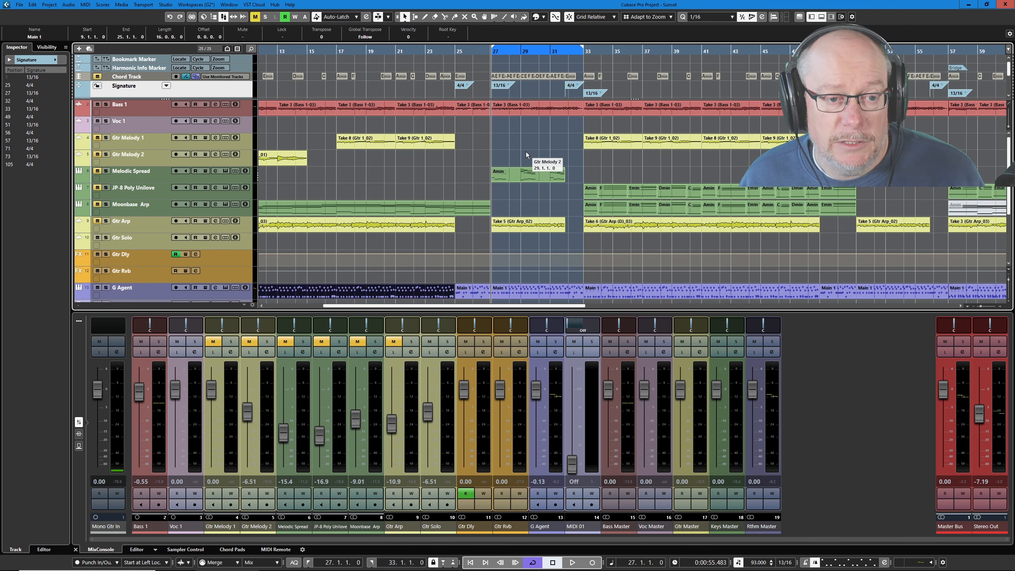
# Step: Listen to the bar 27–33 loop, and replay from bar 30 with cycle mode turned off to continue past bar 33
pyautogui.press('space')
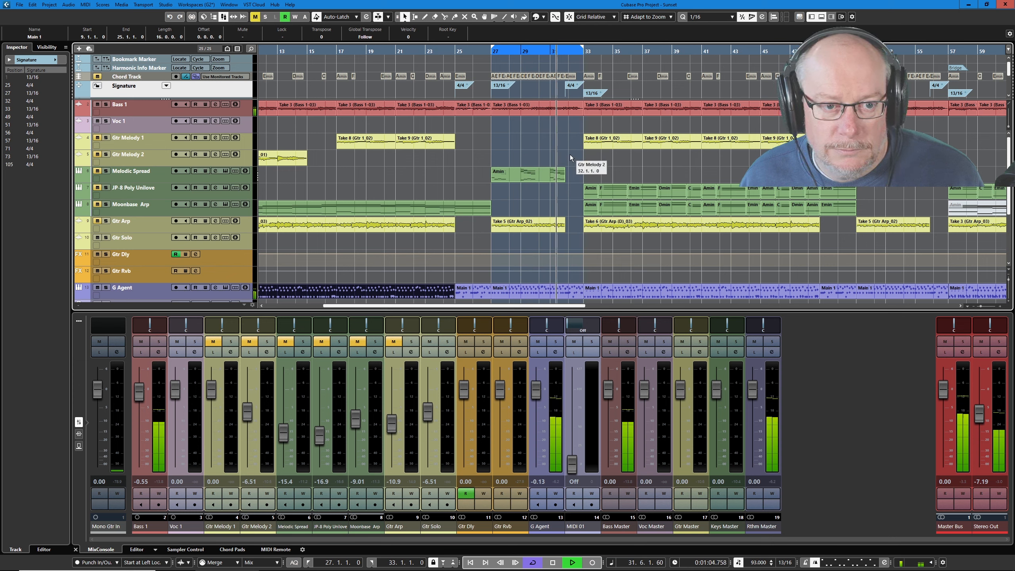
pyautogui.press('space')
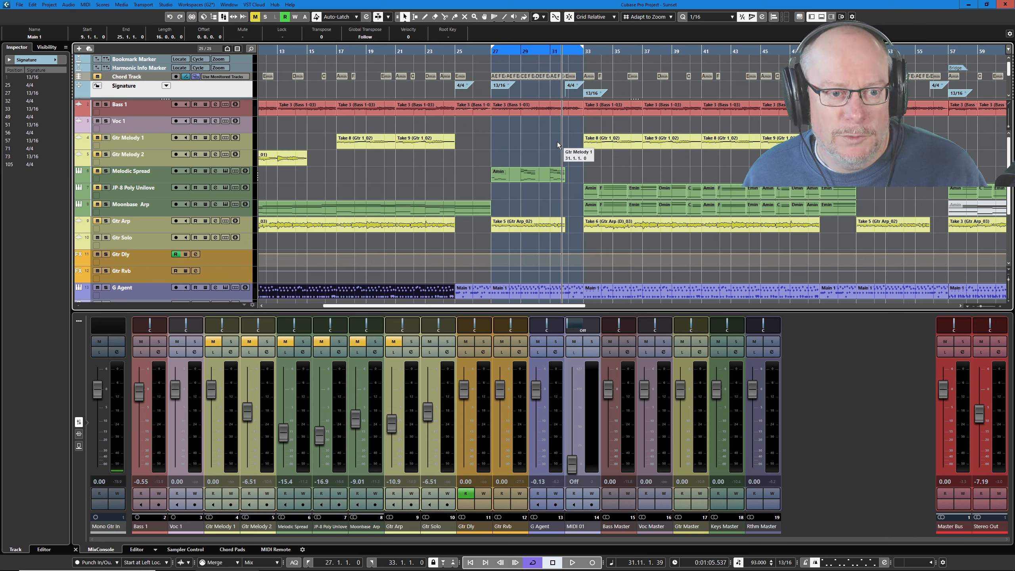
pyautogui.click(537, 50)
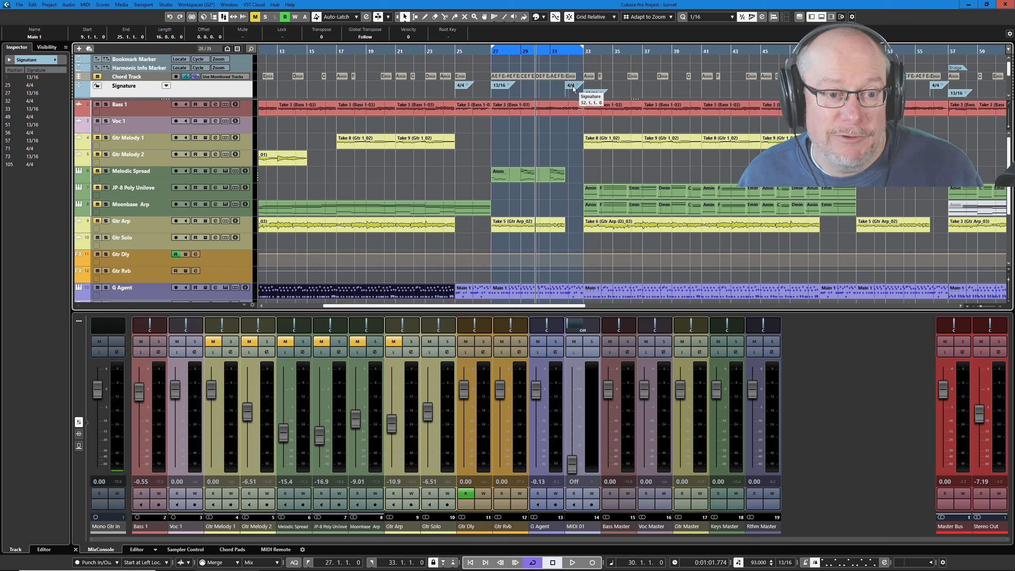
pyautogui.press('space')
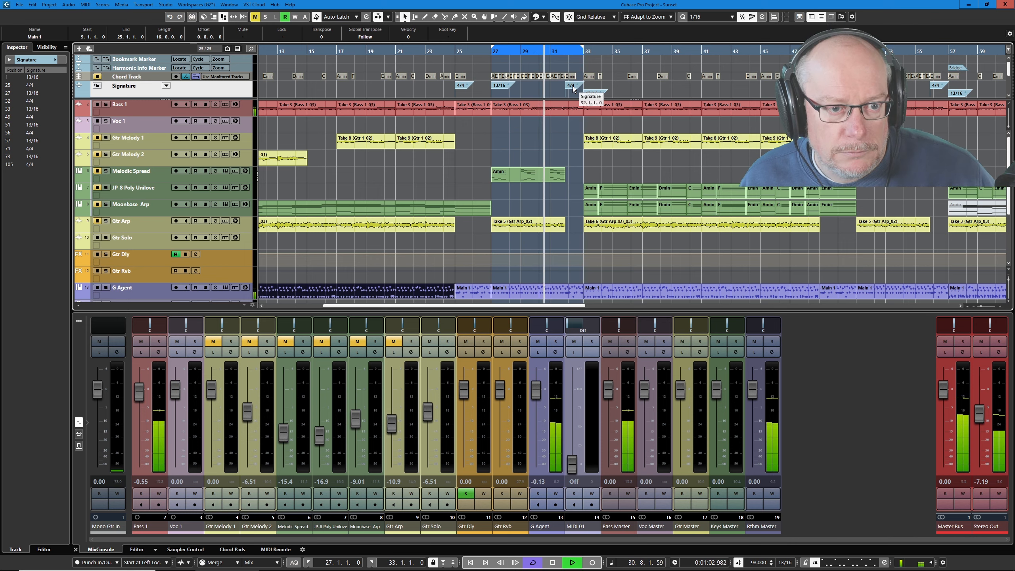
pyautogui.press('KP_Divide')
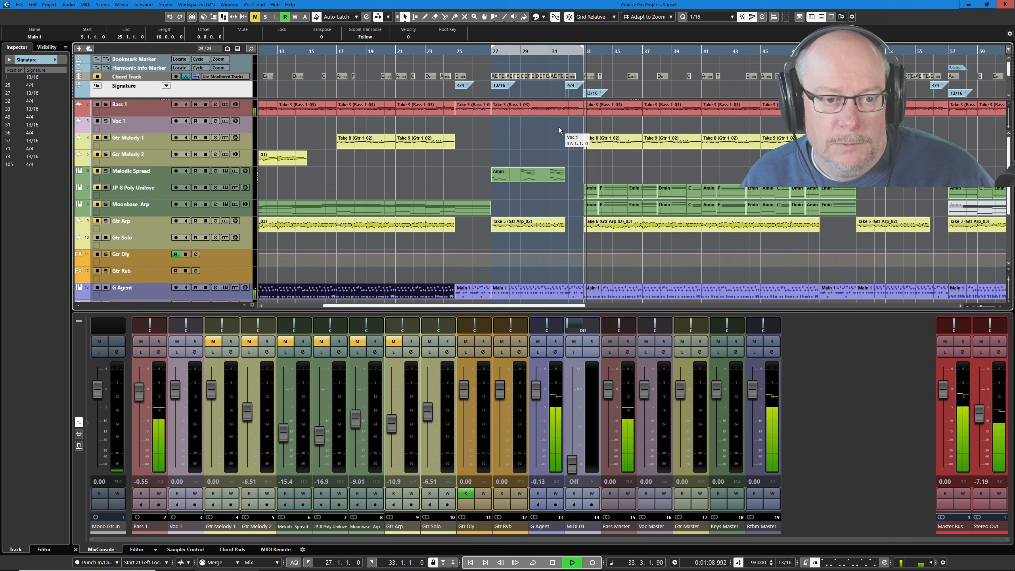
pyautogui.press('space')
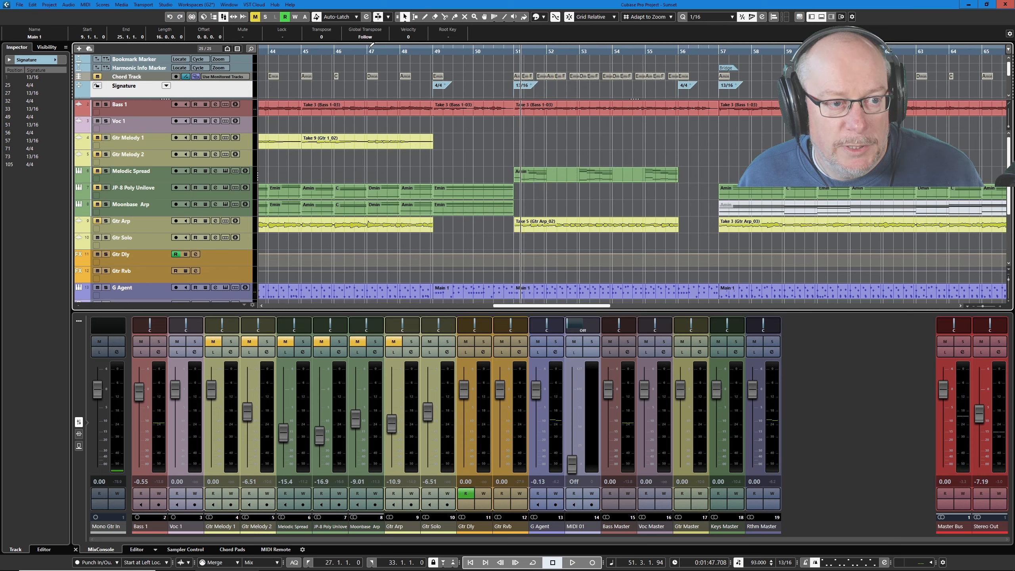
# Step: Play the arrangement from bar 47 into the section starting at bar 51
pyautogui.click(366, 52)
pyautogui.hotkey('alt', 'x')
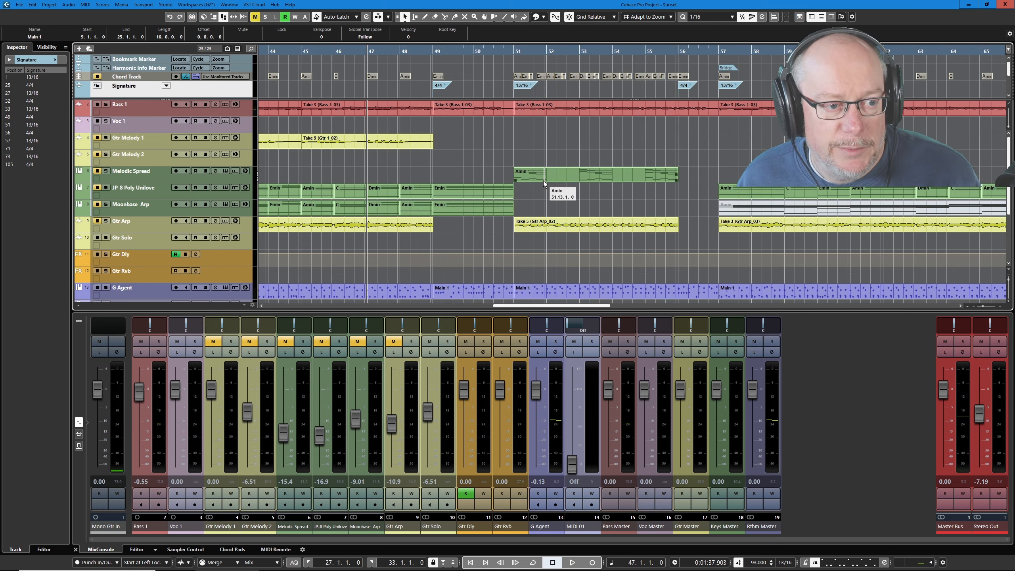
pyautogui.press('space')
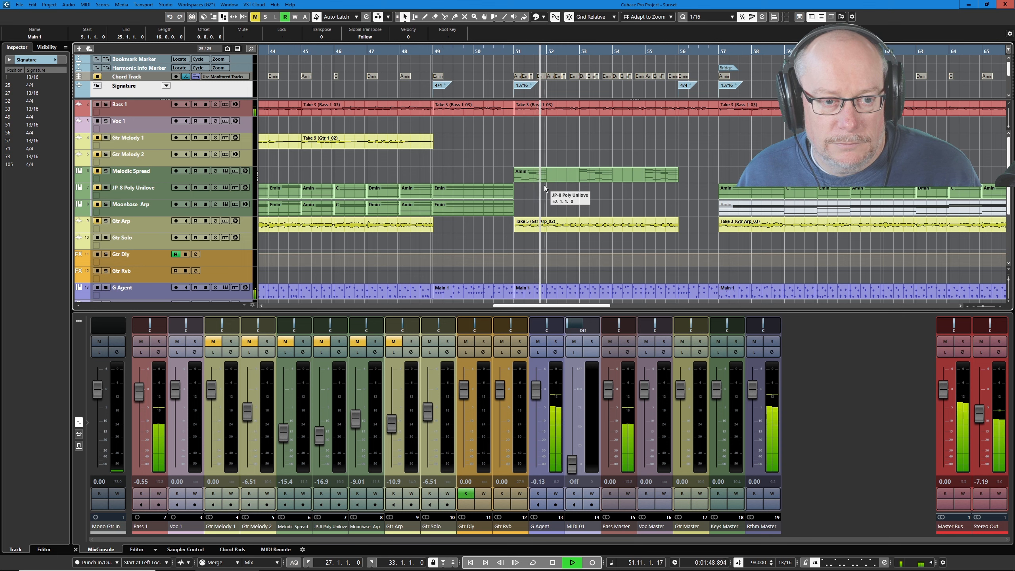
pyautogui.press('space')
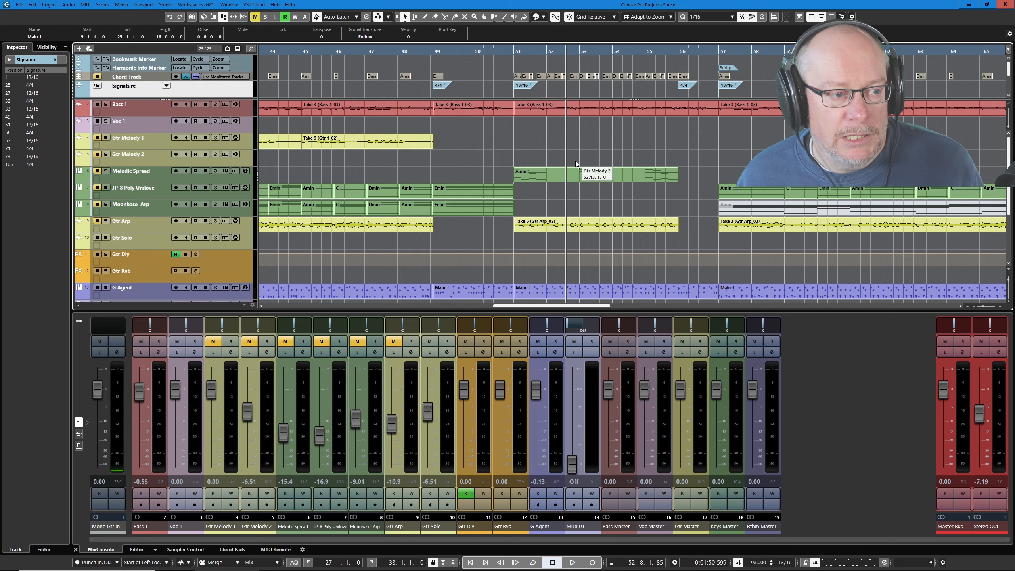
# Step: Set the locators to the Gtr Arp event spanning bars 9 to 25 and turn on cycle mode
pyautogui.scroll(-5, 531, 187)
pyautogui.scroll(-1, 530, 171)
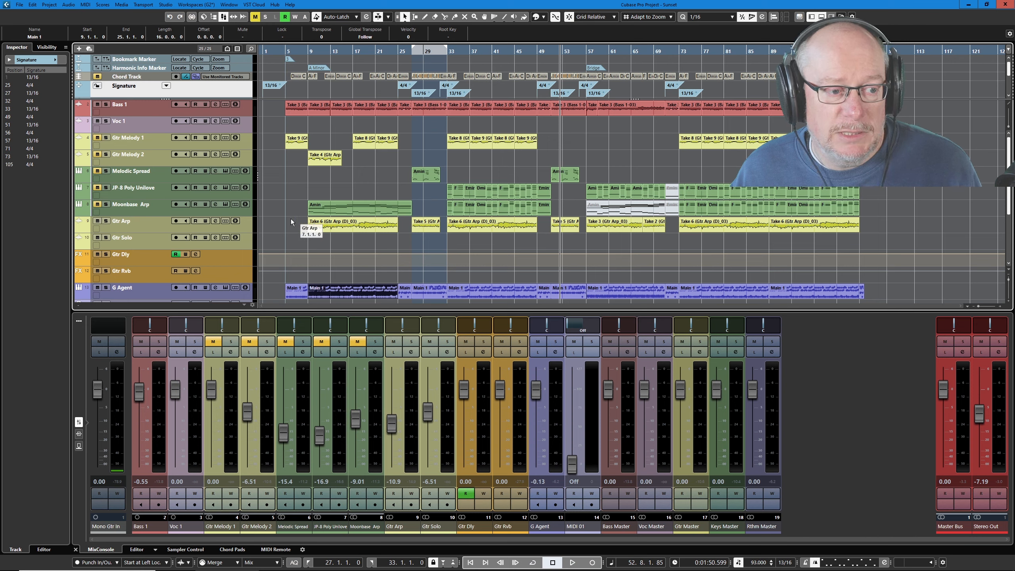
pyautogui.click(334, 226)
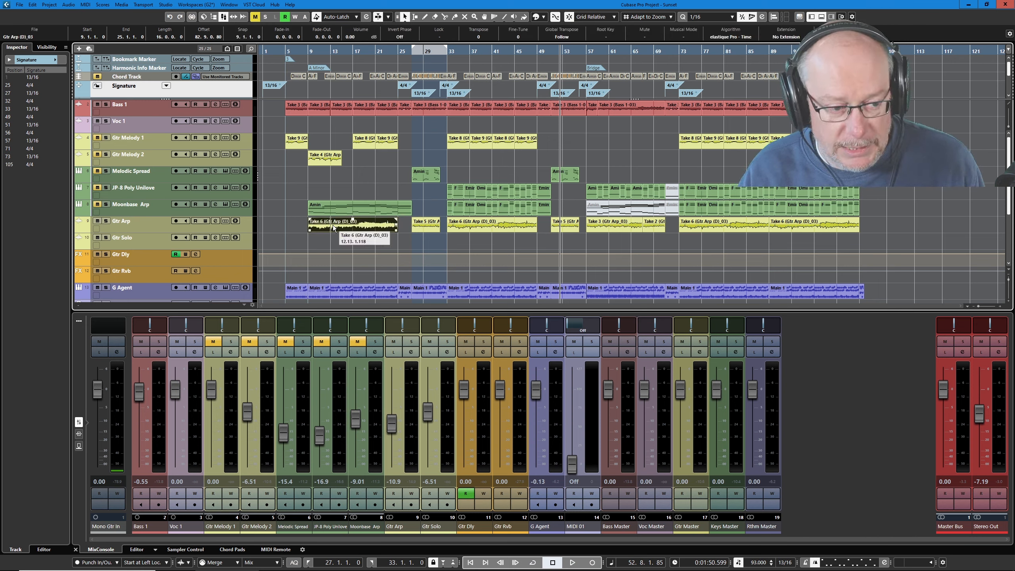
pyautogui.press('p')
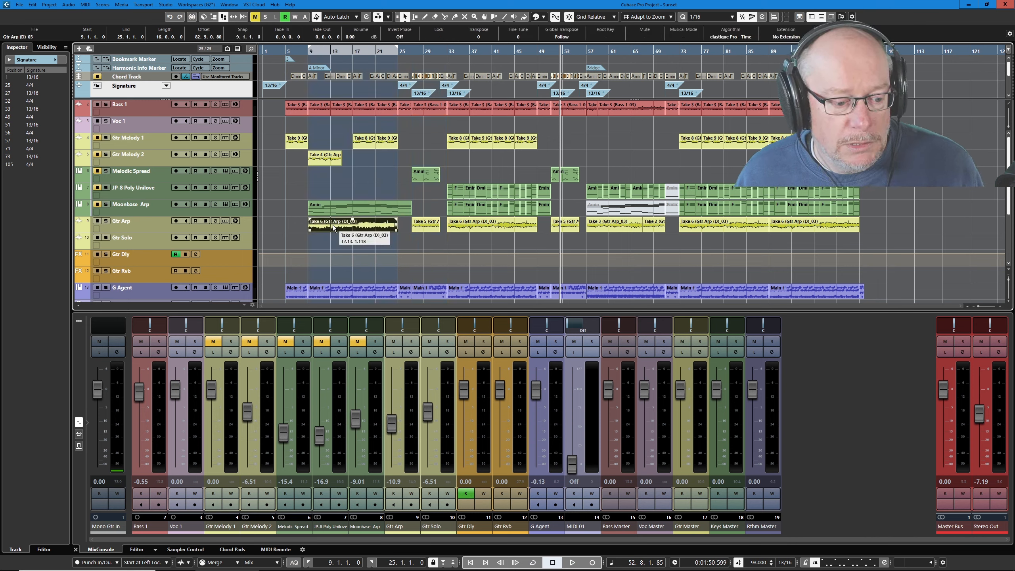
pyautogui.press('KP_Divide')
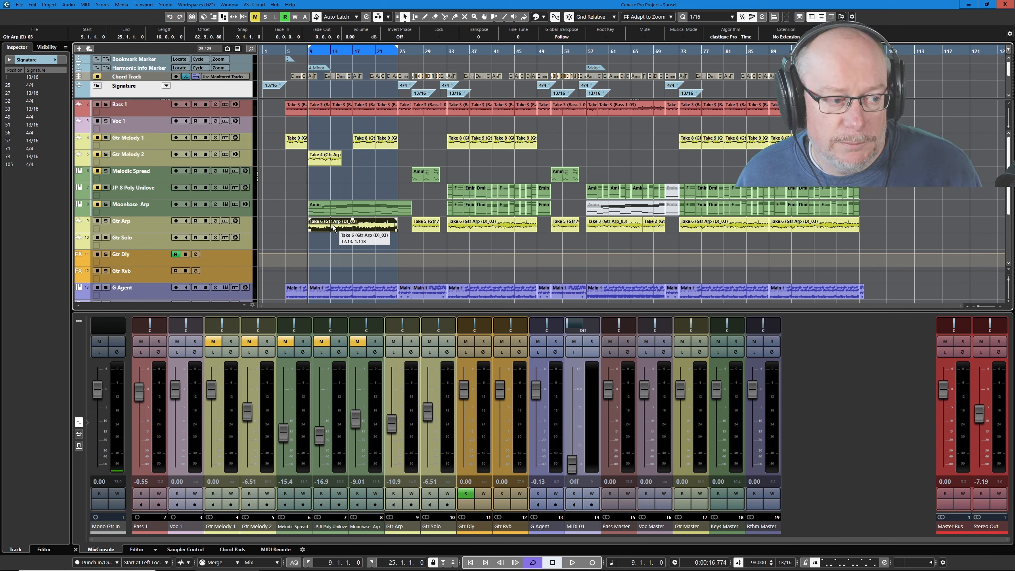
# Step: Play the bar 9–25 loop to hear the Gtr Arp part with the bass and drums
pyautogui.press('space')
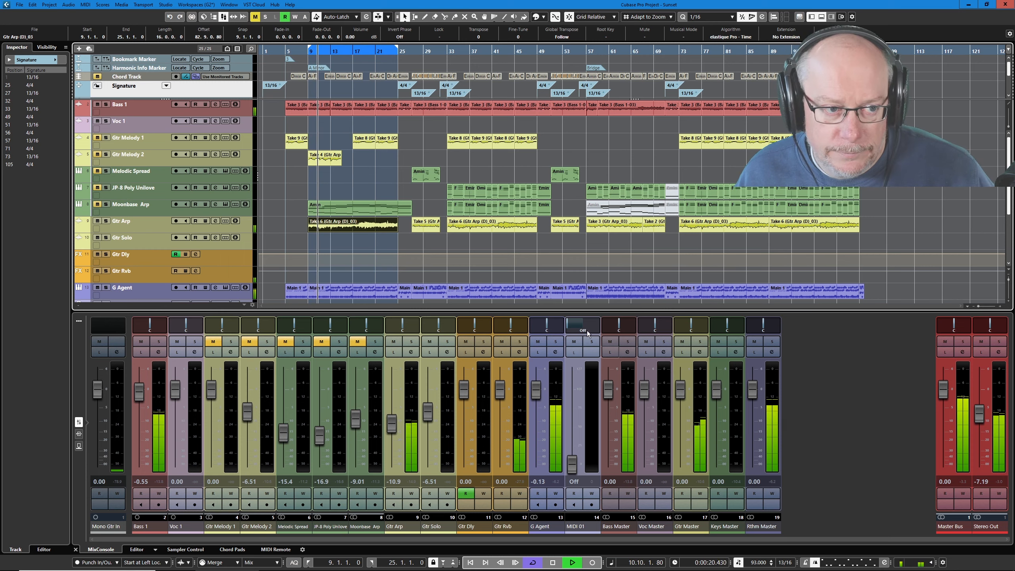
pyautogui.scroll(4, 298, 181)
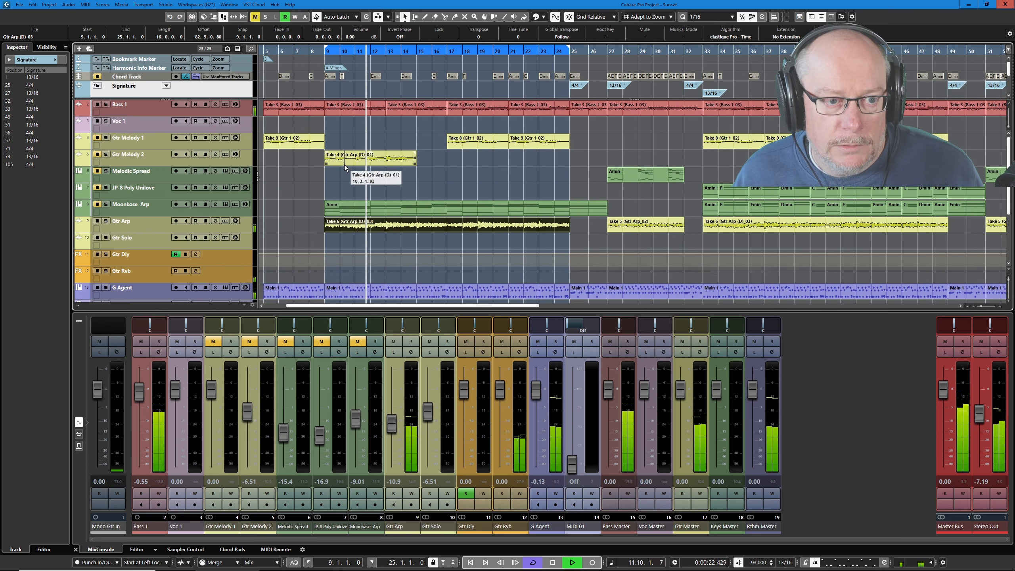
pyautogui.scroll(1, 347, 165)
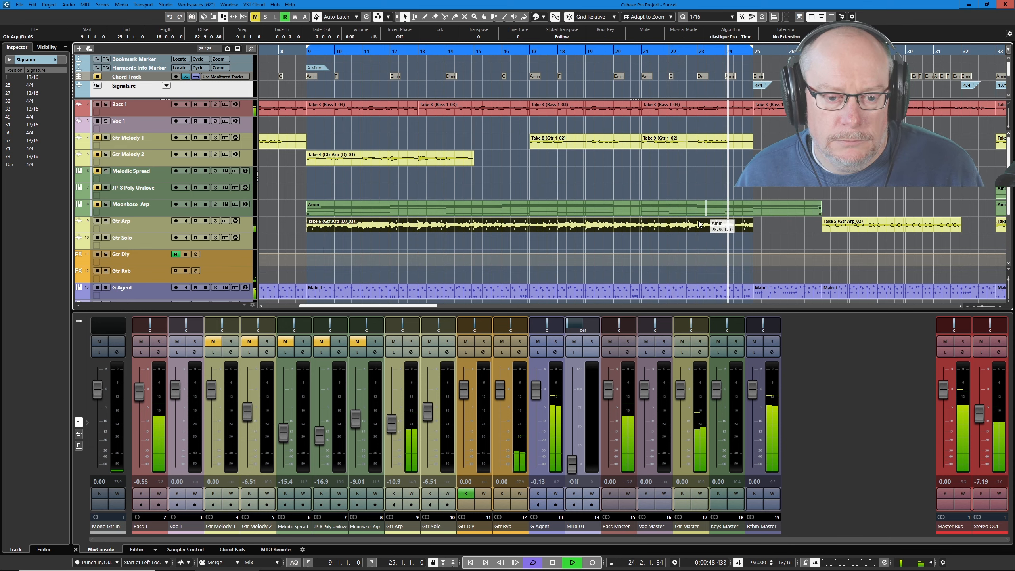
pyautogui.click(553, 562)
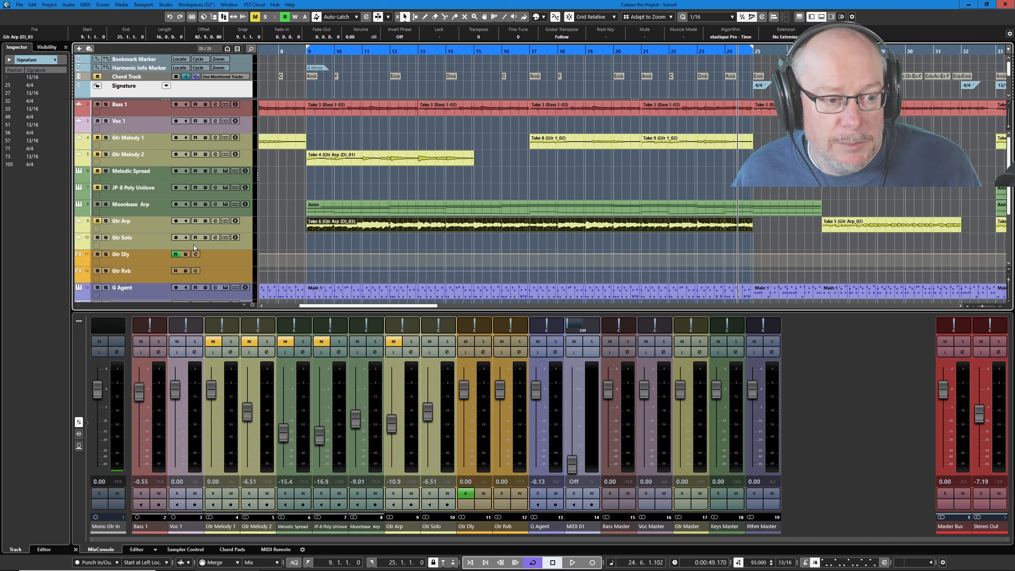
# Step: Examine the Moonbase Arp track's Omnisphere arpeggiator while playing the loop, and close the instrument window
pyautogui.press('space')
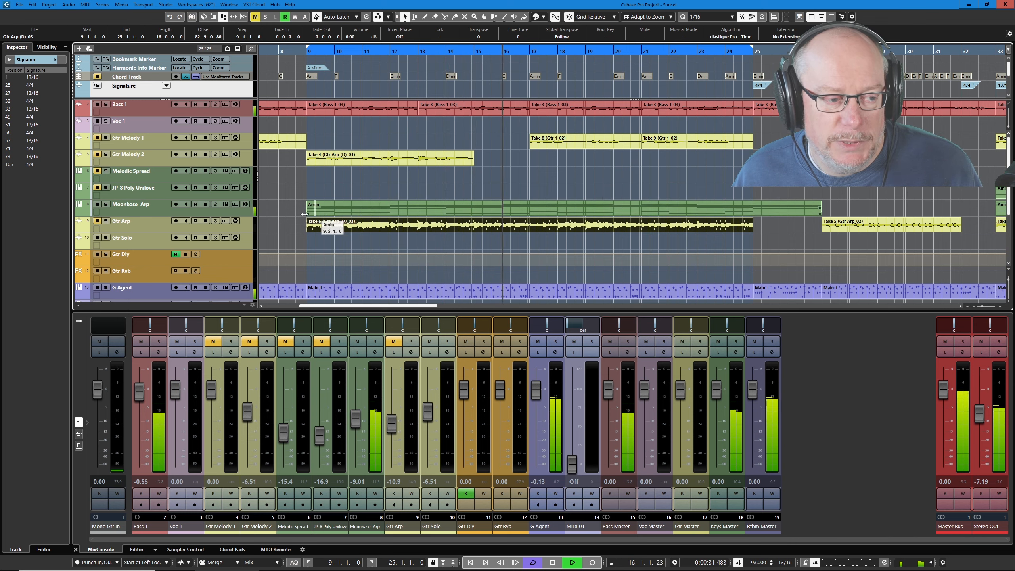
pyautogui.click(226, 205)
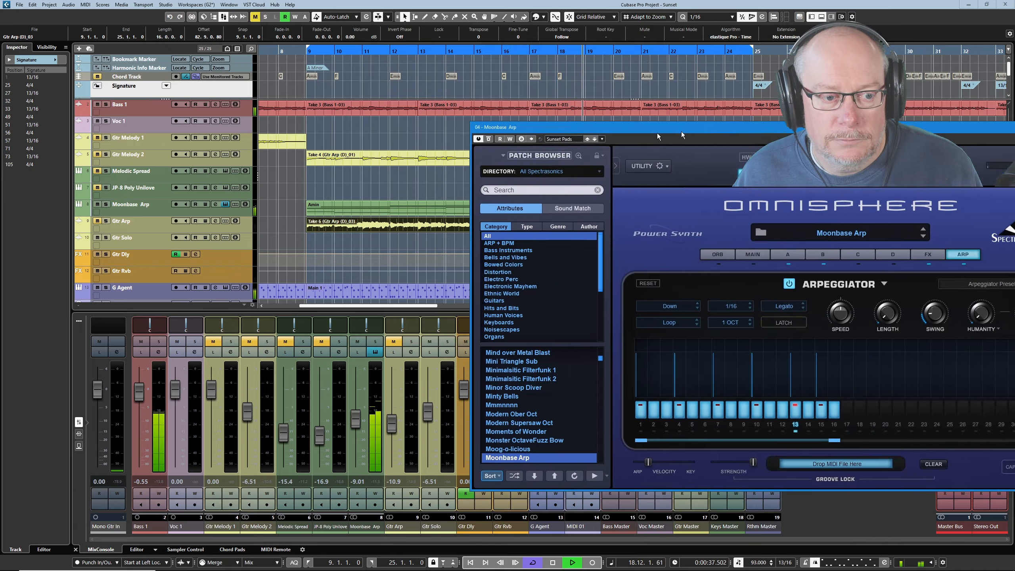
pyautogui.moveTo(656, 136); pyautogui.dragTo(320, 149)
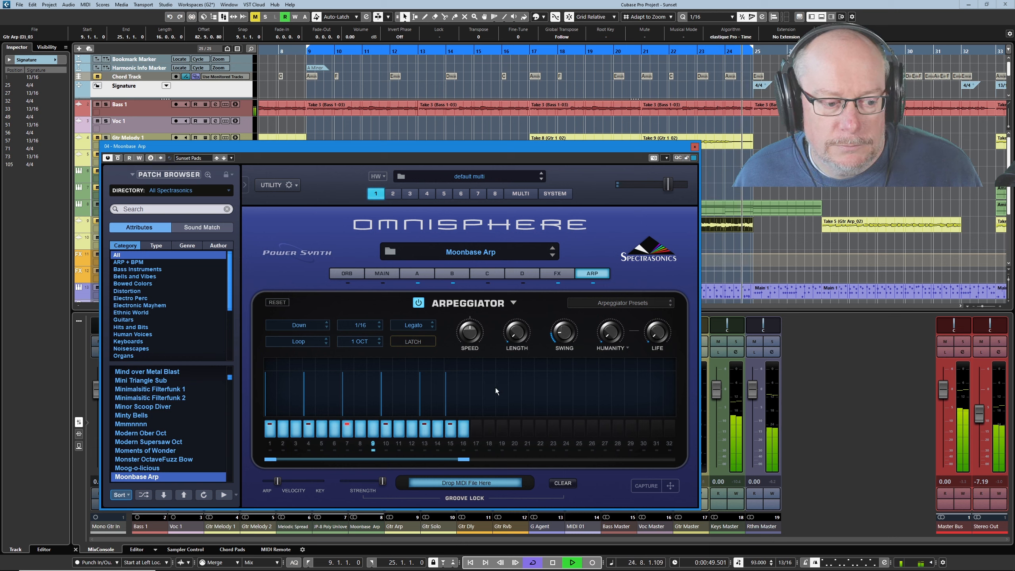
pyautogui.press('space')
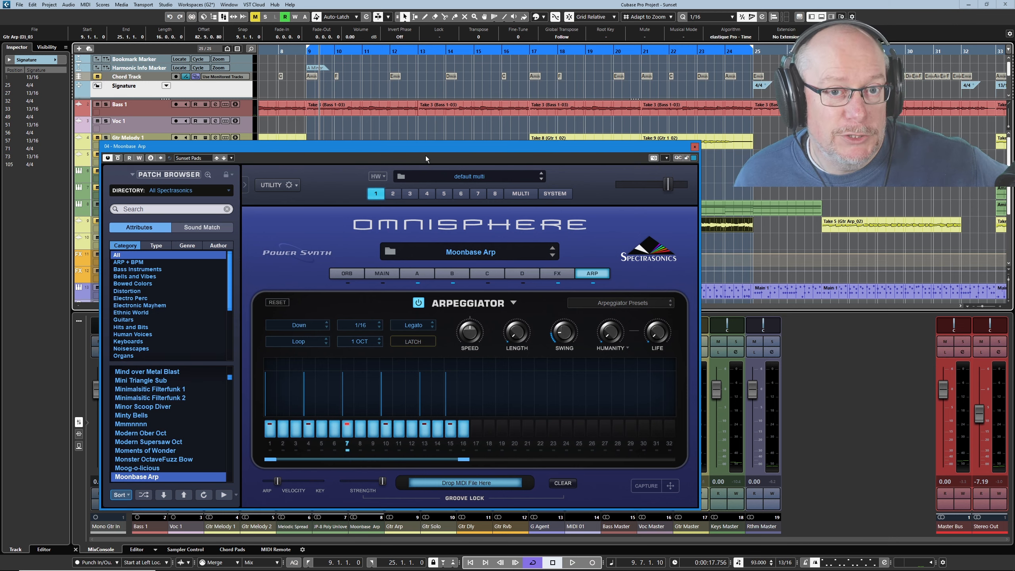
pyautogui.moveTo(564, 146); pyautogui.dragTo(585, 328)
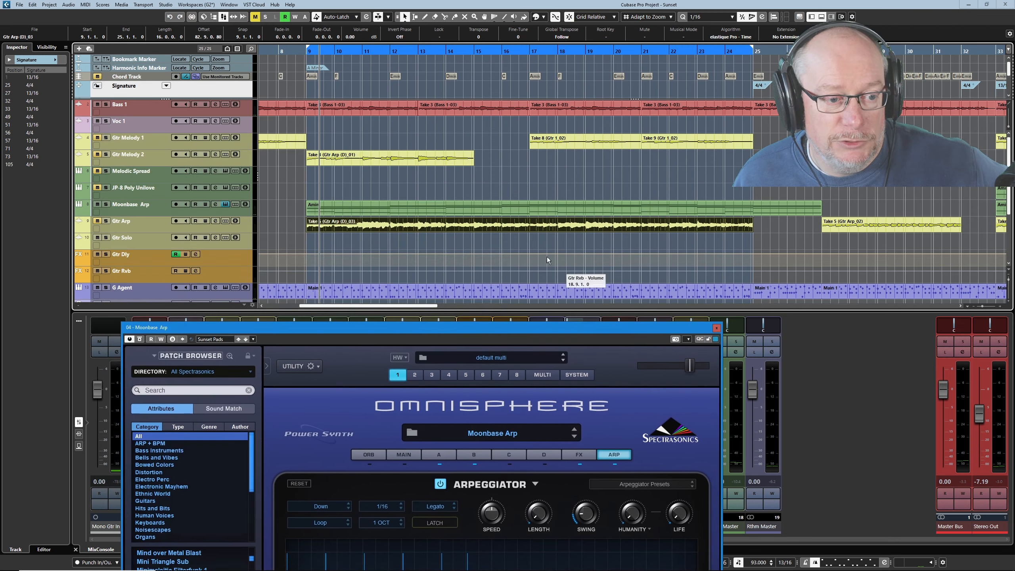
pyautogui.moveTo(402, 327); pyautogui.dragTo(389, 121)
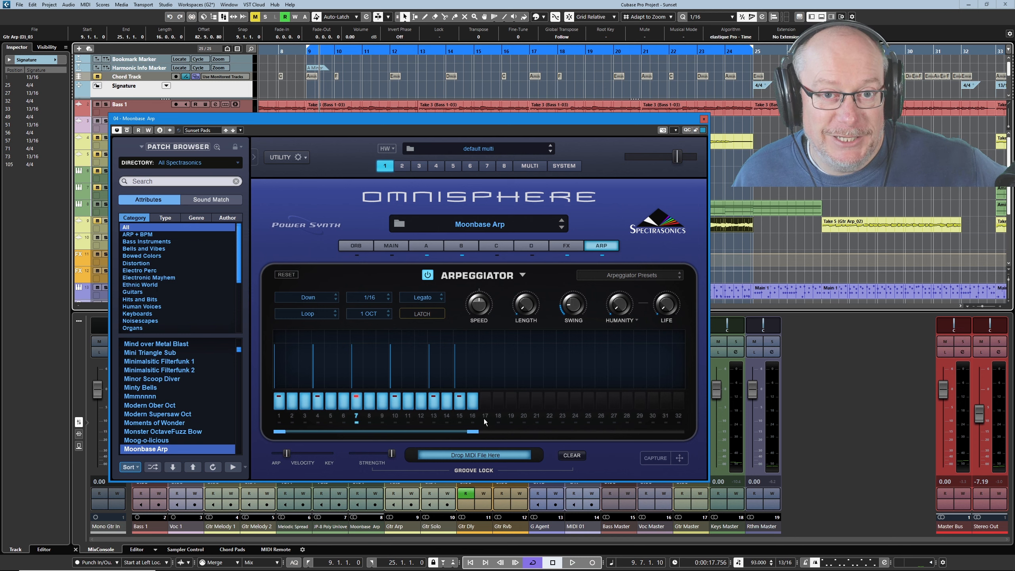
pyautogui.click(704, 119)
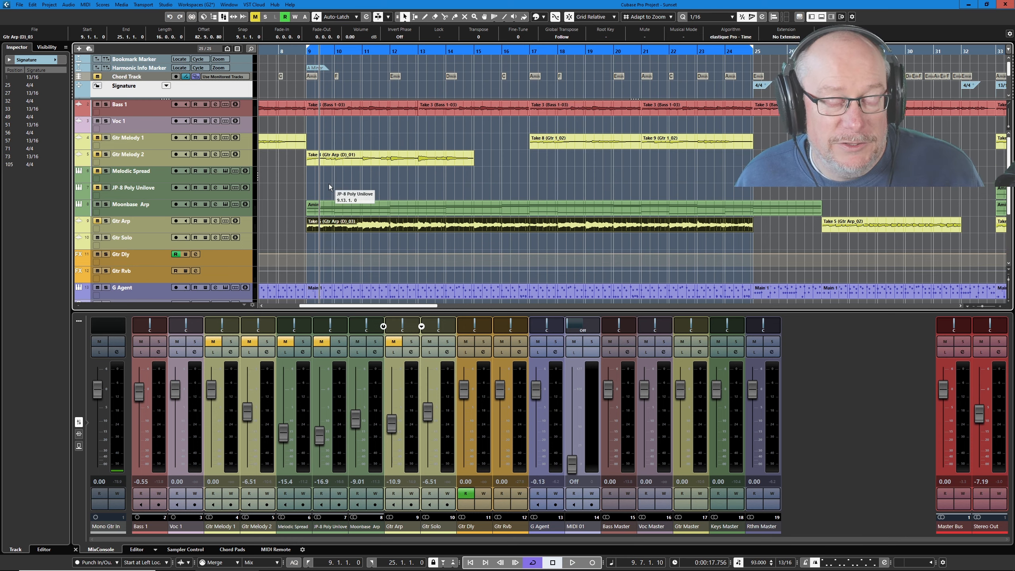
# Step: Set the cycle range to bars 33 through 51
pyautogui.scroll(-5, 317, 221)
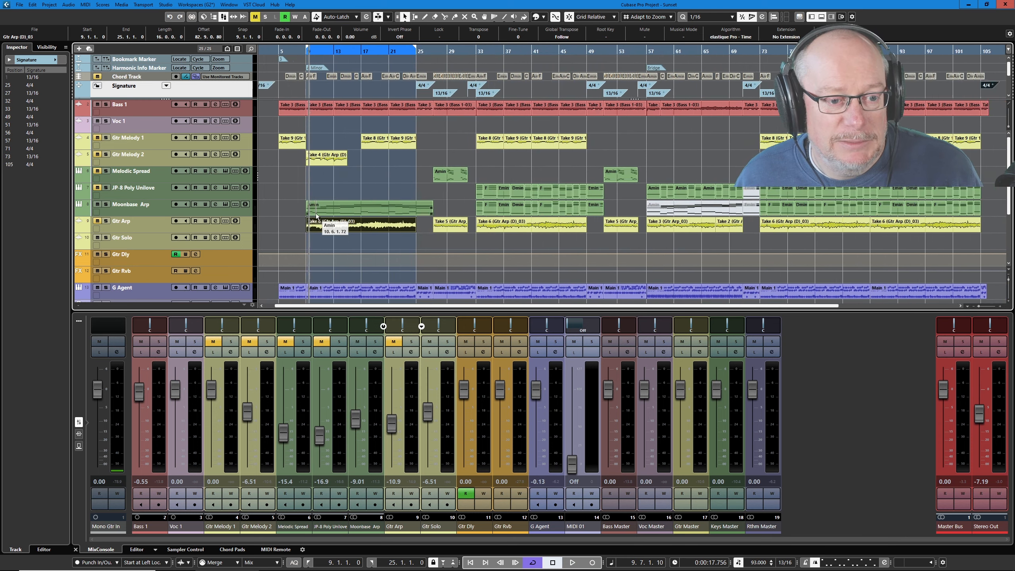
pyautogui.scroll(2, 523, 192)
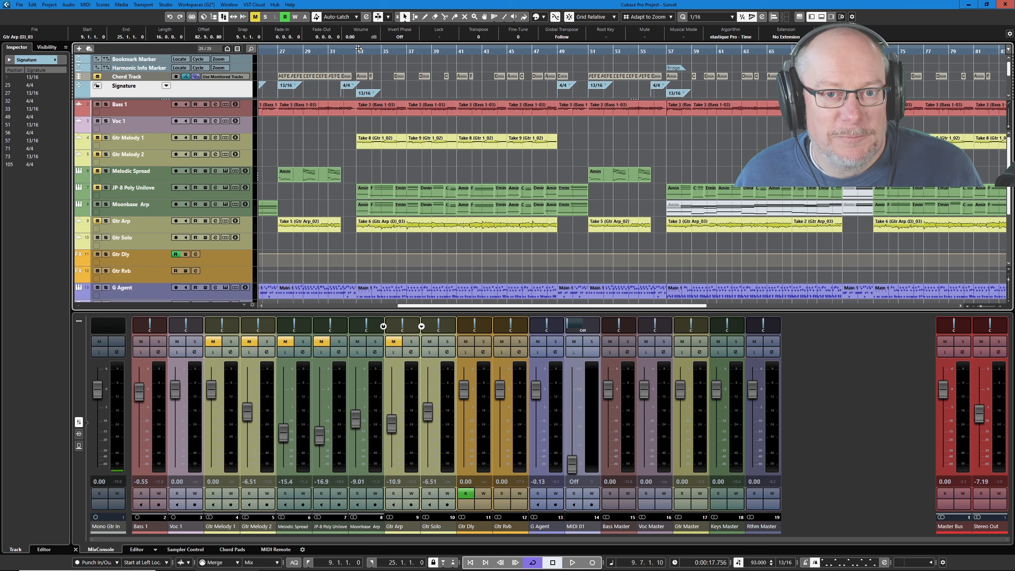
pyautogui.moveTo(355, 48); pyautogui.dragTo(533, 38)
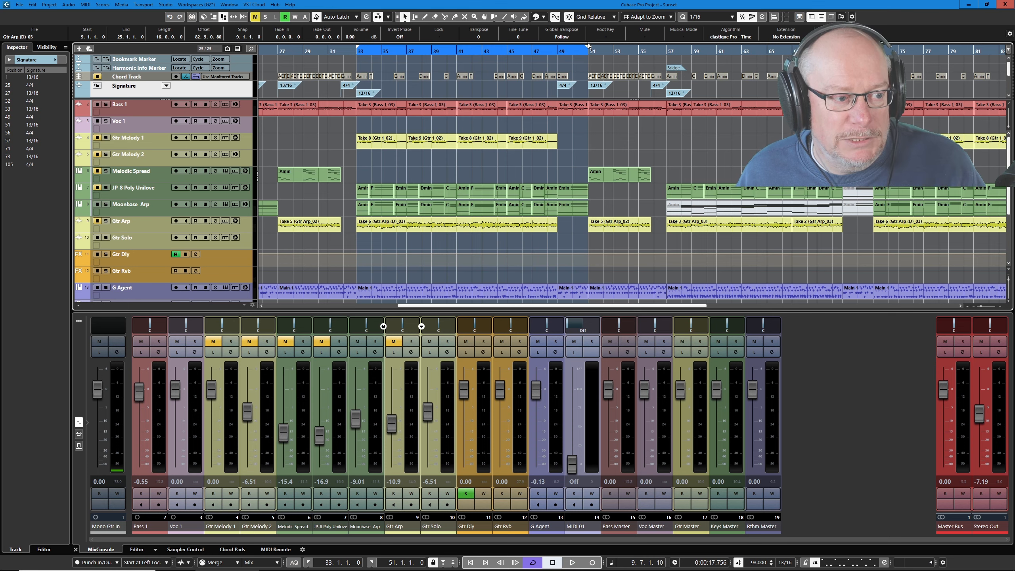
# Step: Play the bar 33–51 loop from its start to hear JP-8 Poly Unilove and Moonbase Arp together
pyautogui.scroll(2, 404, 188)
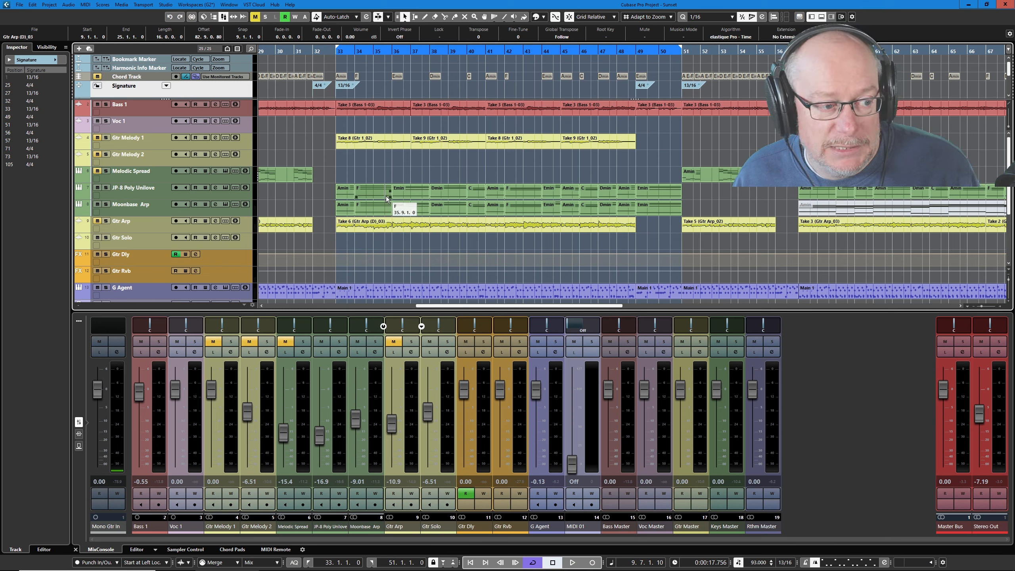
pyautogui.press('KP_1')
pyautogui.press('space')
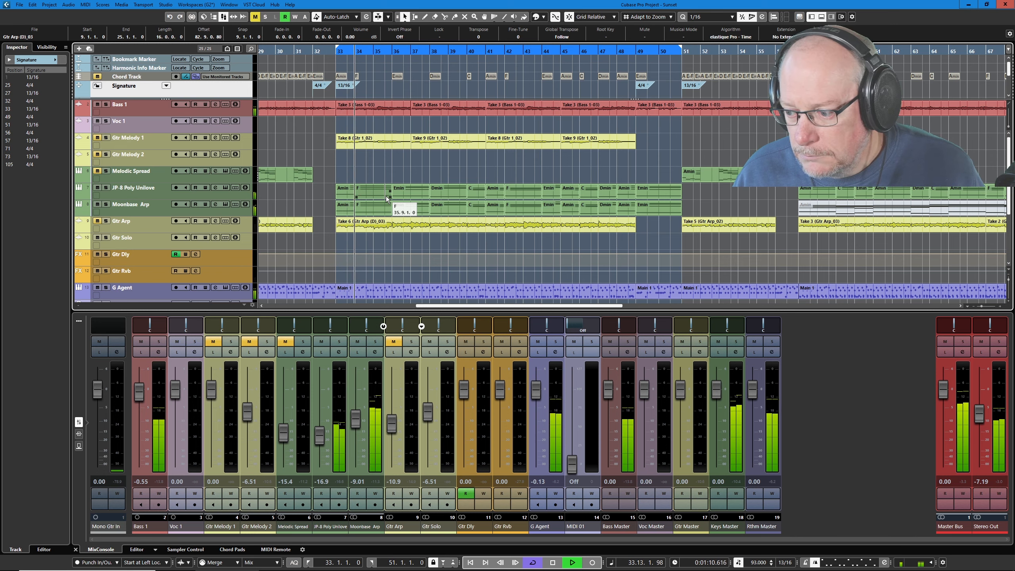
pyautogui.click(355, 222)
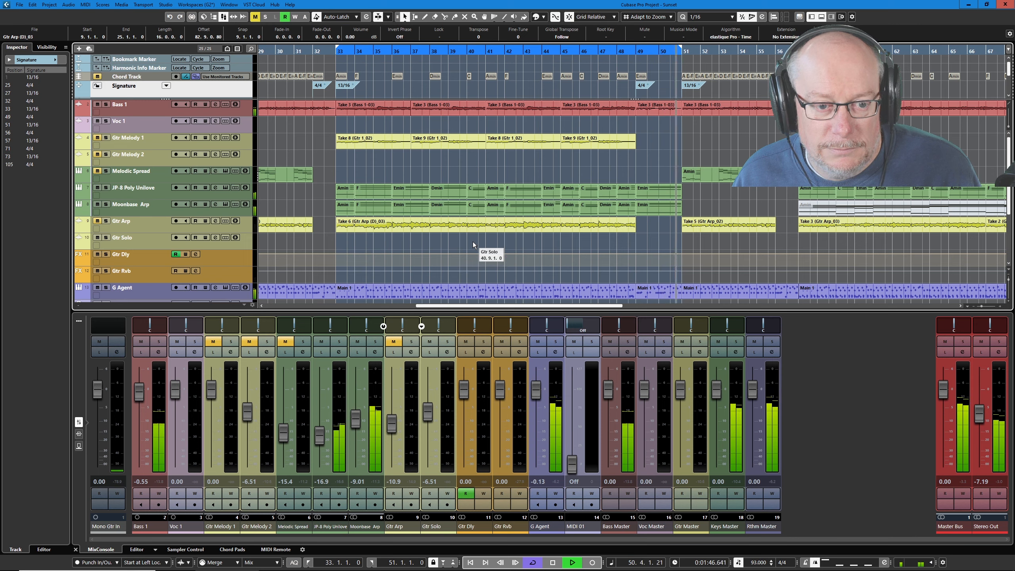
pyautogui.press('space')
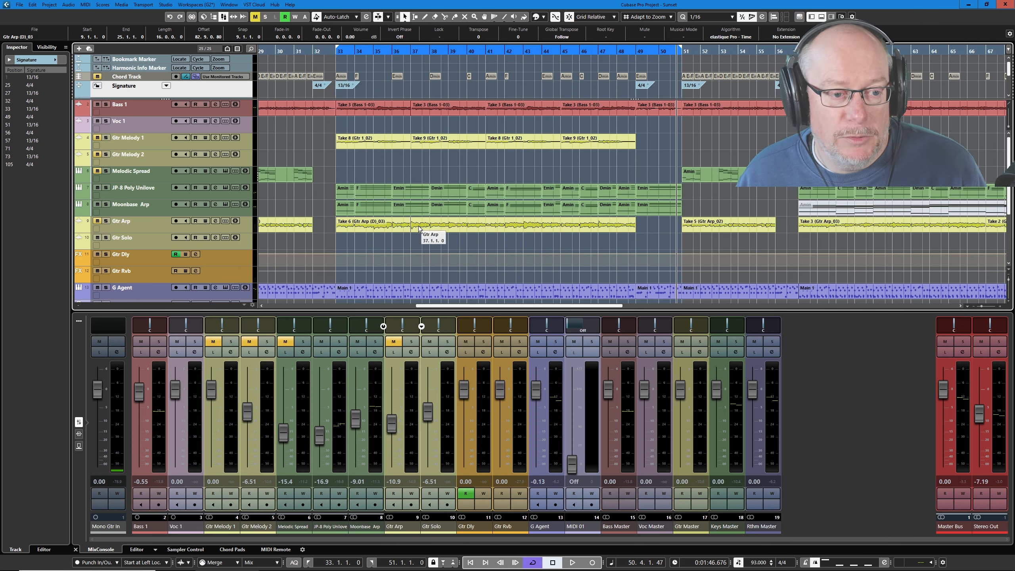
pyautogui.press('g')
pyautogui.press('g')
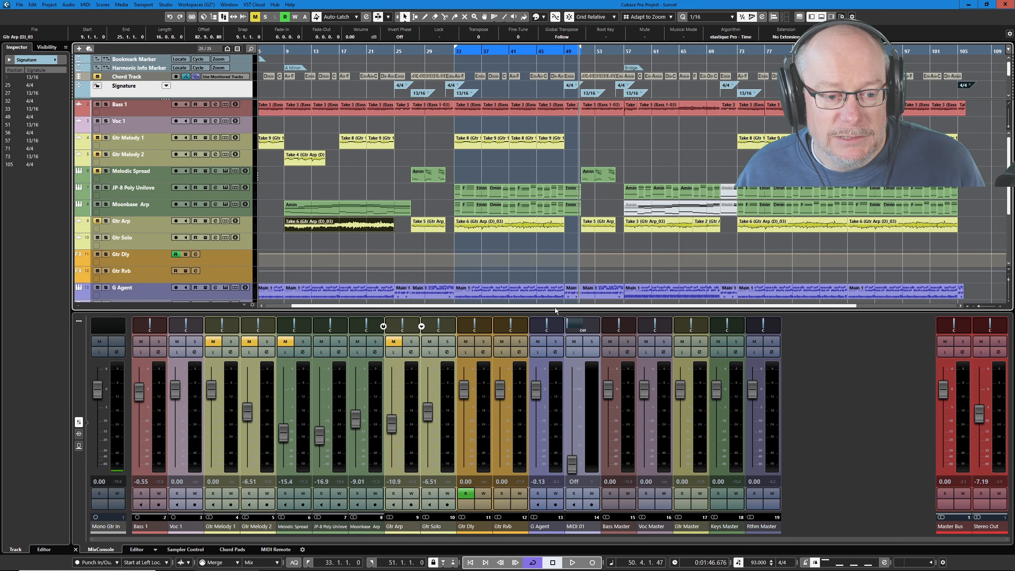
pyautogui.moveTo(555, 306); pyautogui.dragTo(655, 305)
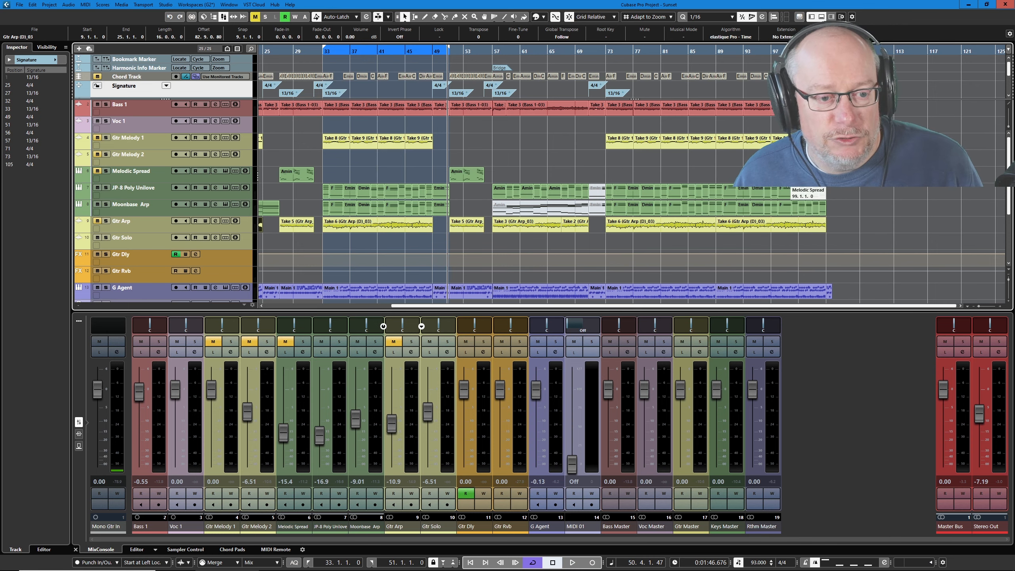
pyautogui.moveTo(612, 304); pyautogui.dragTo(486, 305)
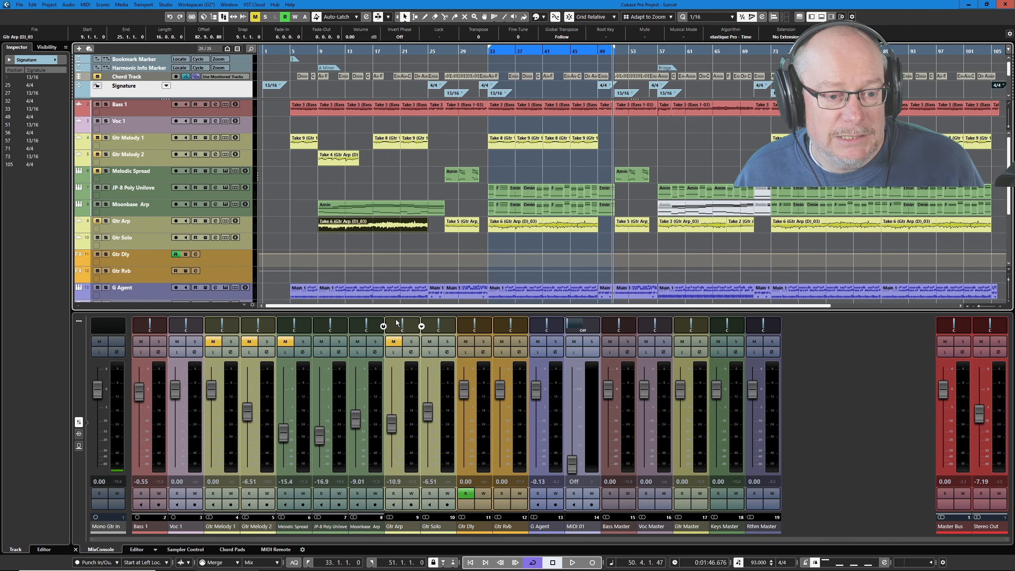